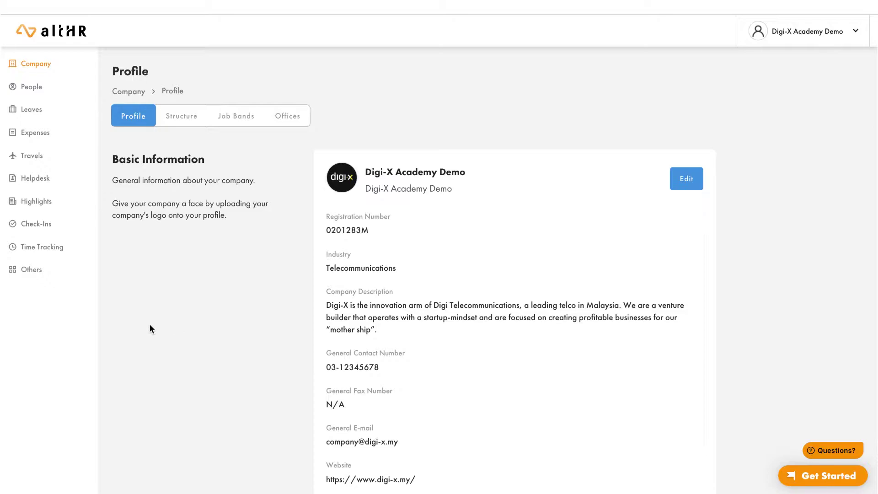
Open the Payroll Compensation list of employees.
left_click(37, 269)
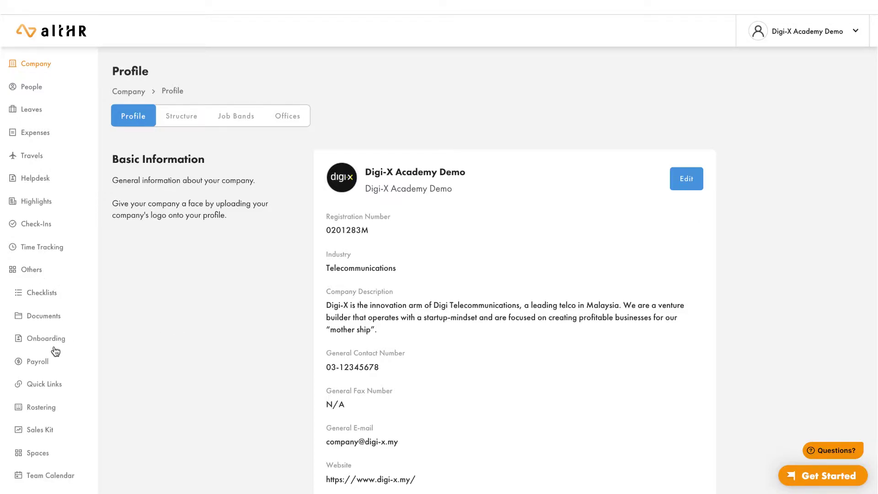
left_click(37, 362)
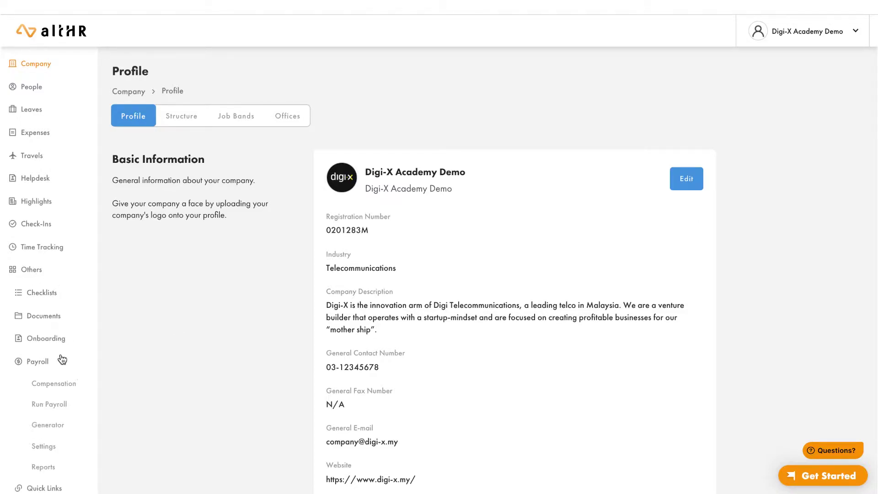
left_click(64, 388)
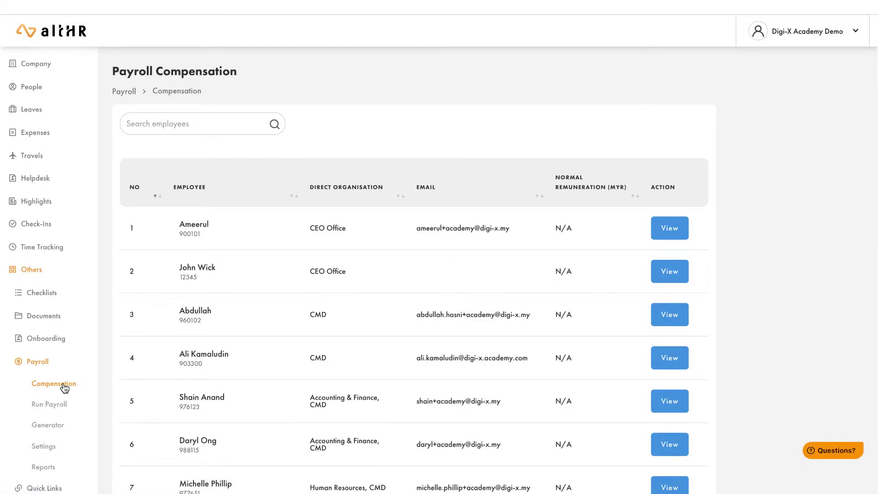
Search the compensation list by the employee's first name and view the matching employee's compensation record.
left_click(165, 120)
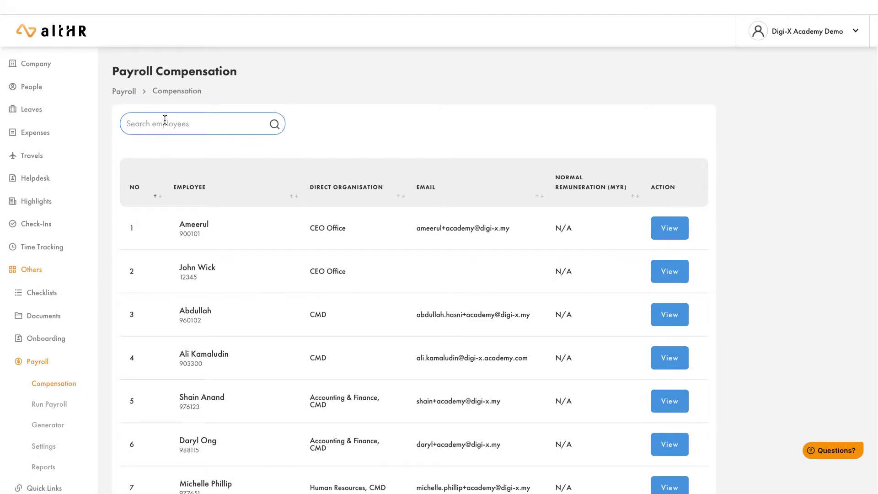
type("ahm")
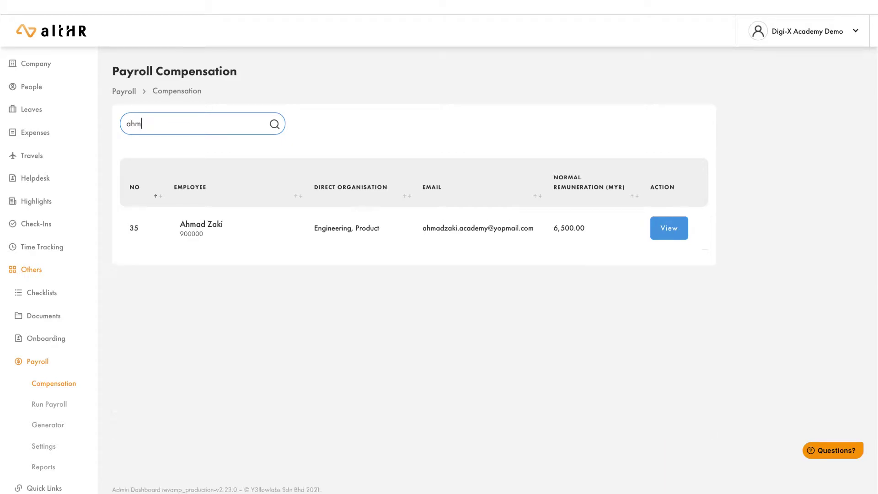
type("ad")
left_click(680, 230)
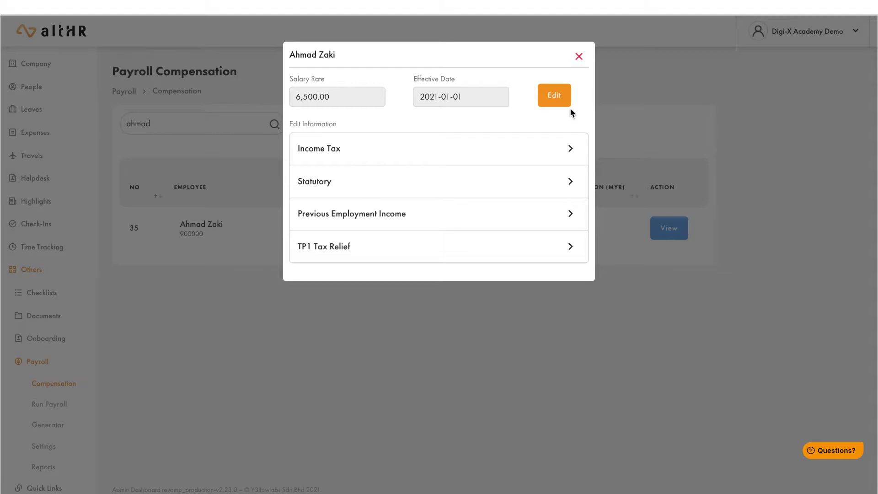
Open the employee's Income Tax information and review the available Resident Status and Category options without changing them.
left_click(478, 147)
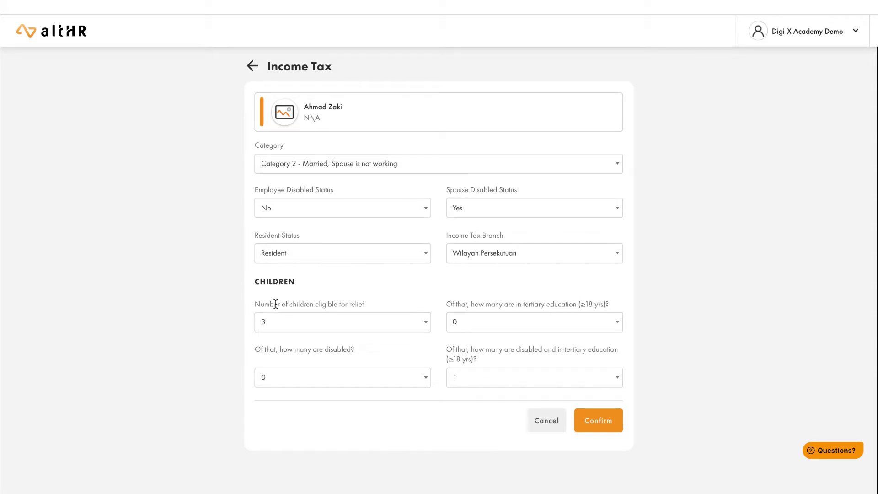
left_click(373, 254)
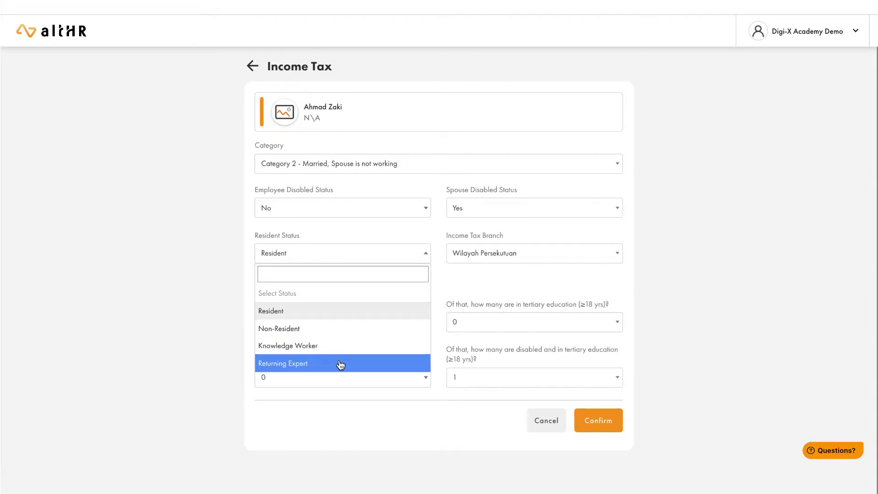
left_click(205, 289)
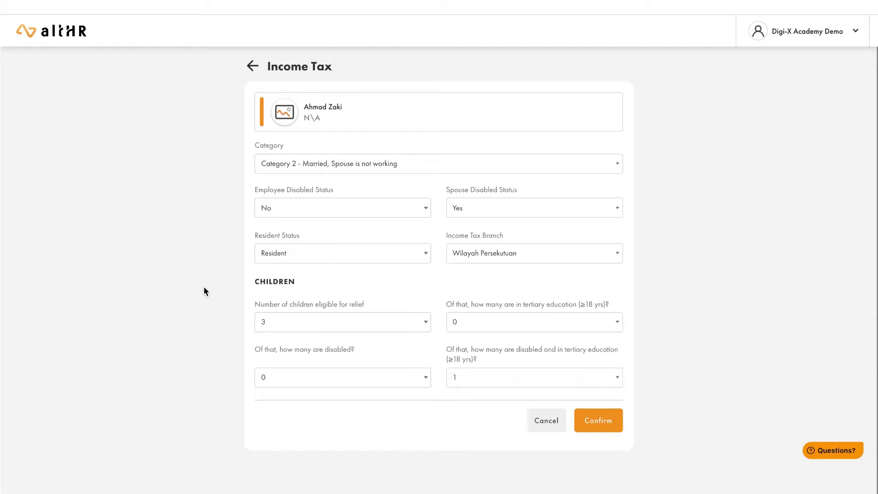
left_click(505, 173)
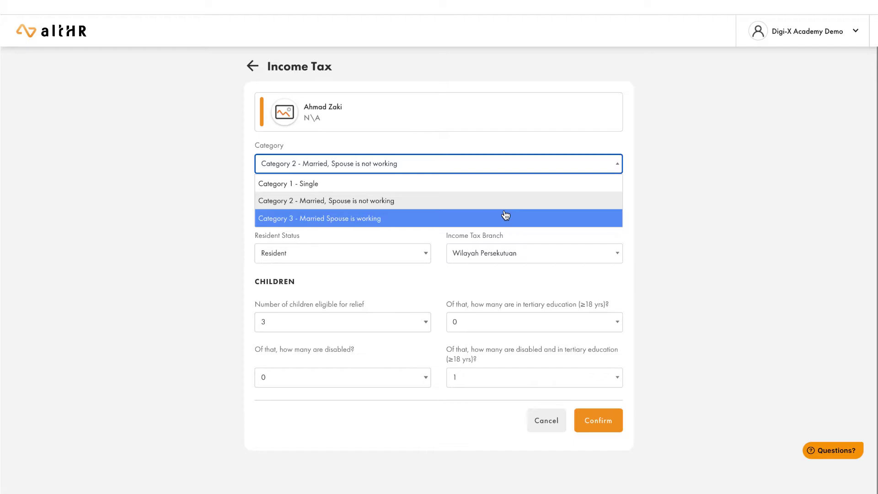
left_click(177, 278)
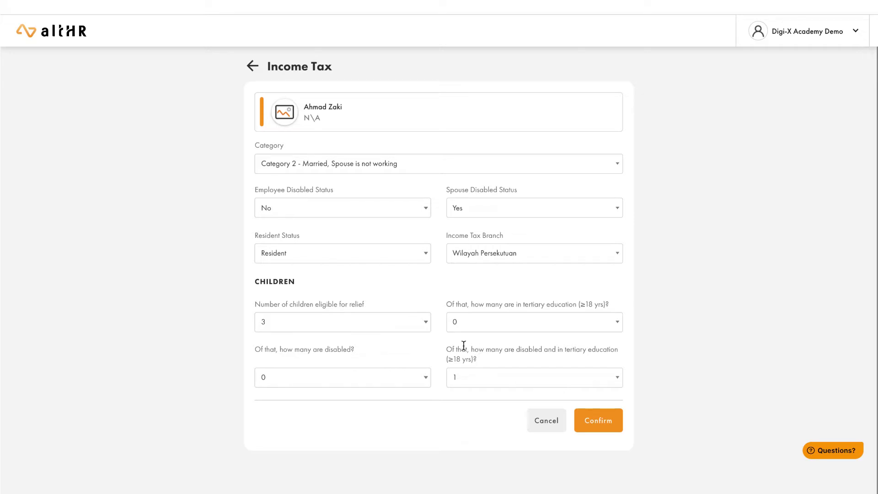
left_click(384, 256)
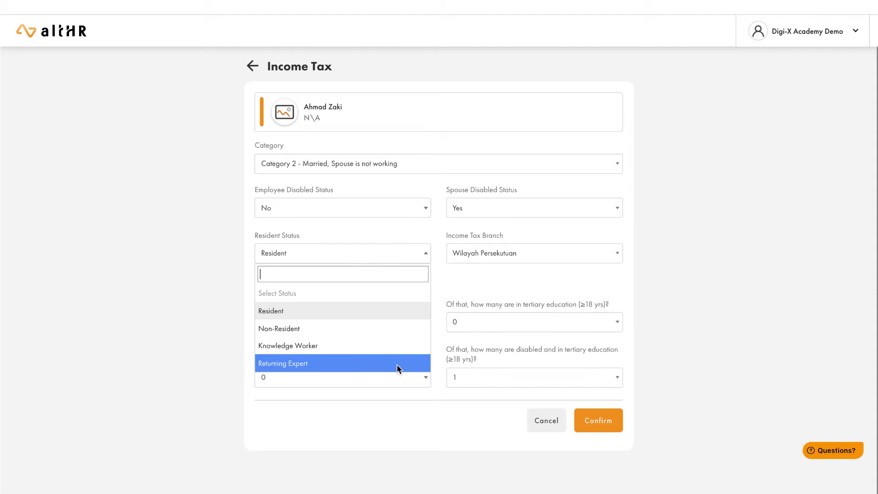
left_click(384, 429)
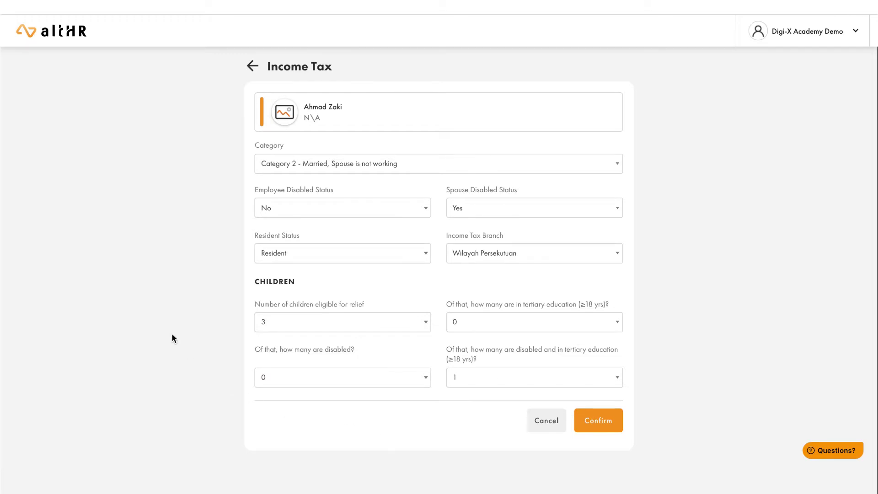
Leave the Income Tax form, find the same employee by first name and view their compensation record again.
left_click(252, 67)
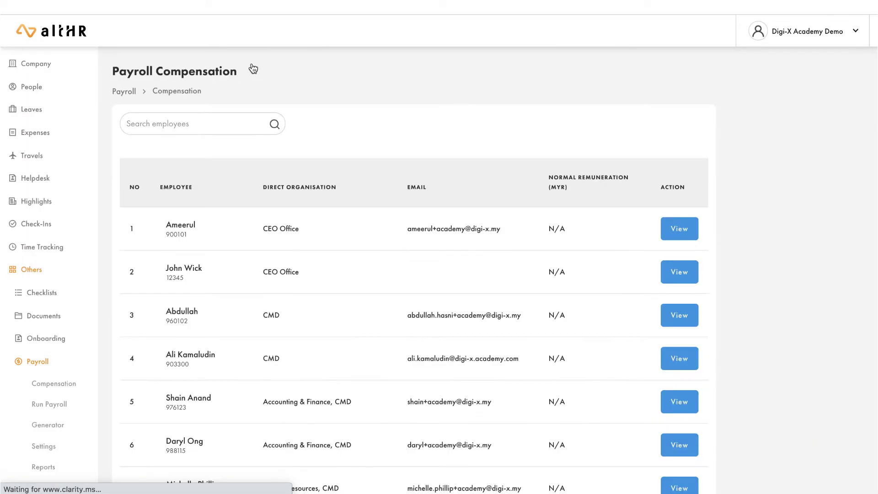
left_click(229, 125)
type("ahmad")
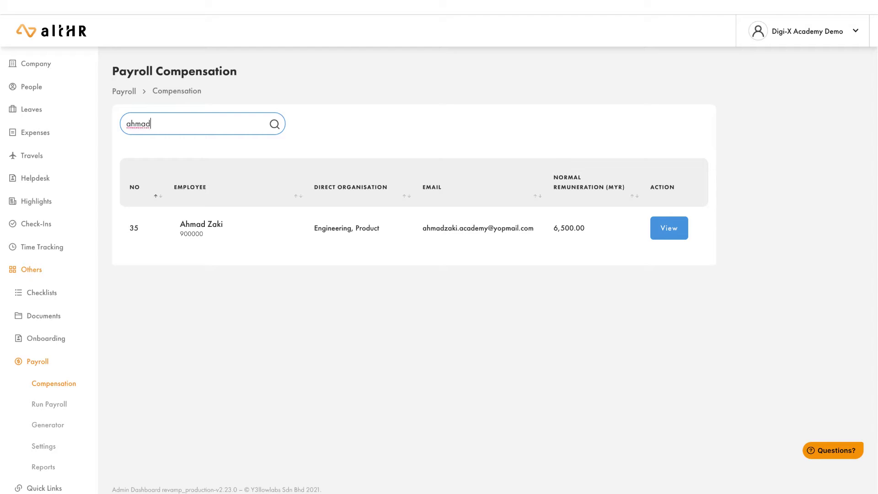
left_click(671, 240)
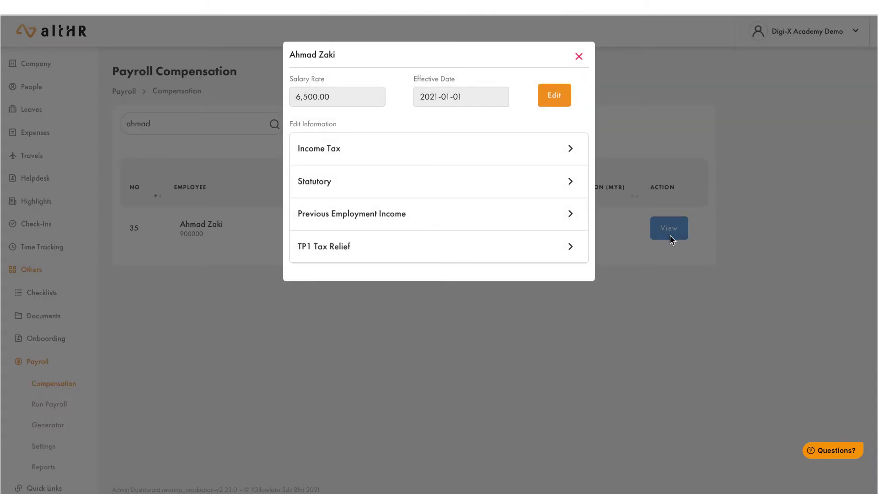
Edit the employee's statutory details to enable EIS Contribution and save the change.
left_click(549, 181)
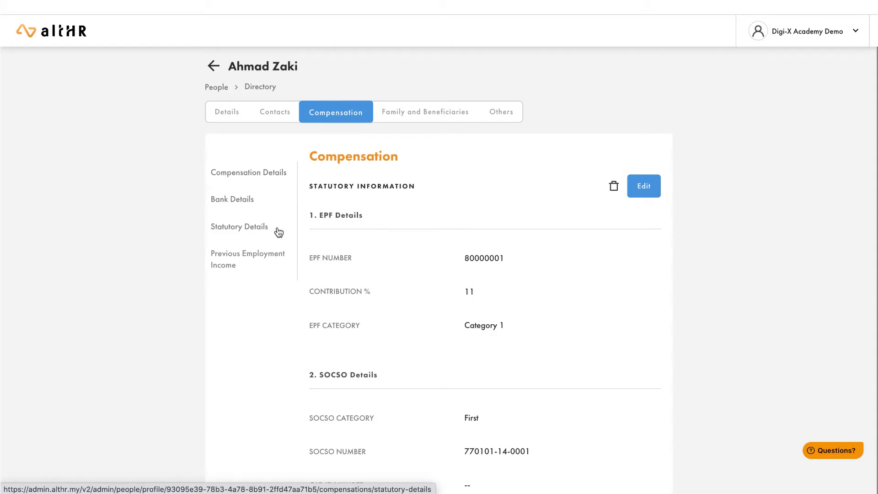
left_click(646, 189)
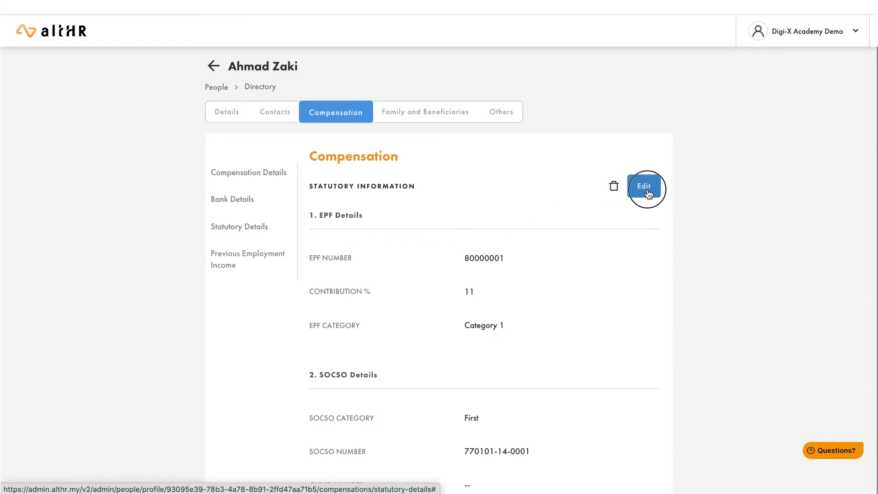
scroll(647, 192, "down", 15)
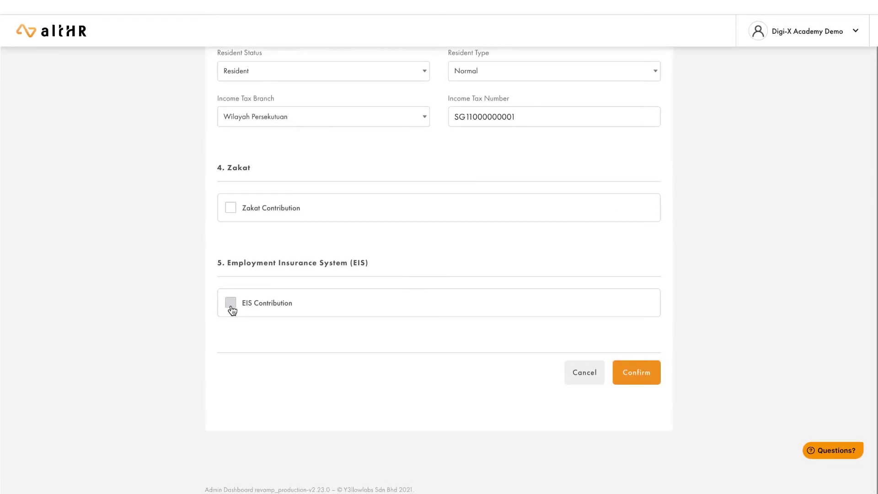
left_click(231, 305)
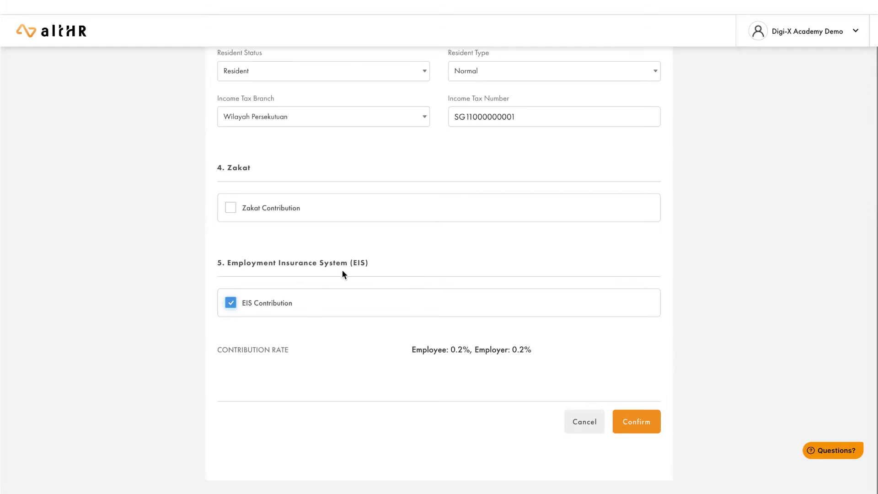
left_click(636, 423)
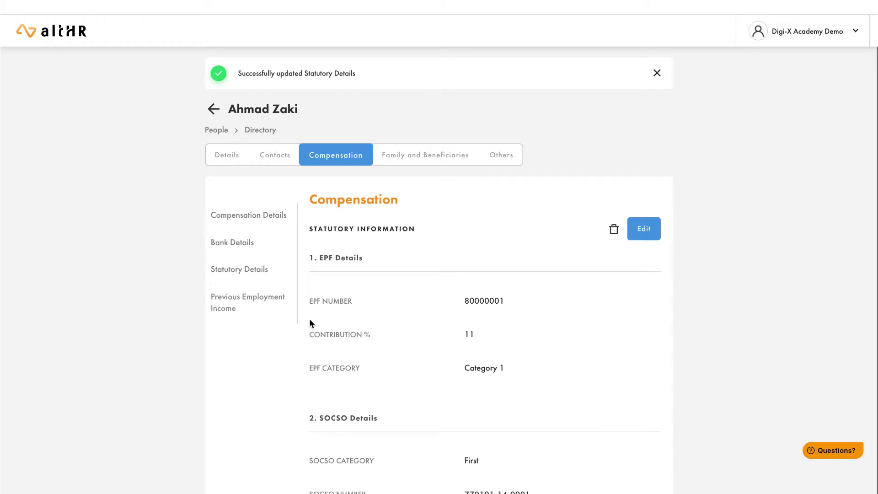
Leave the employee's statutory details and go back to the Payroll Compensation list.
left_click(213, 109)
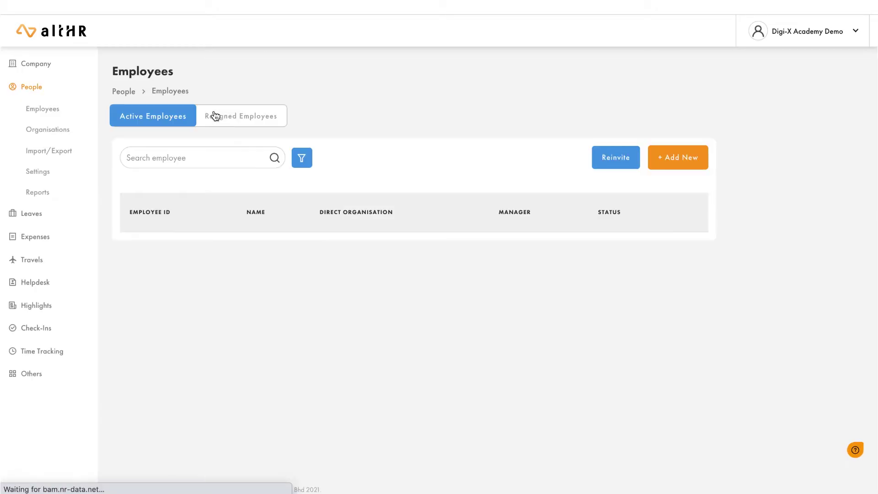
left_click(34, 383)
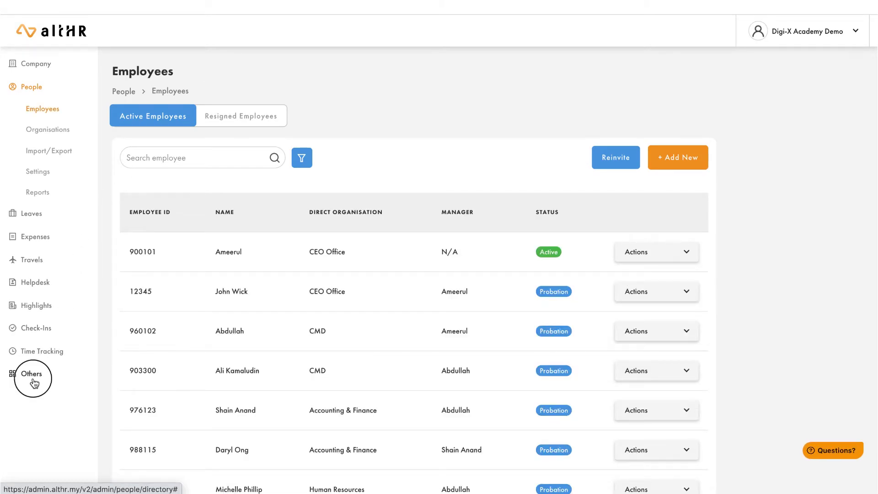
scroll(34, 383, "down", 3)
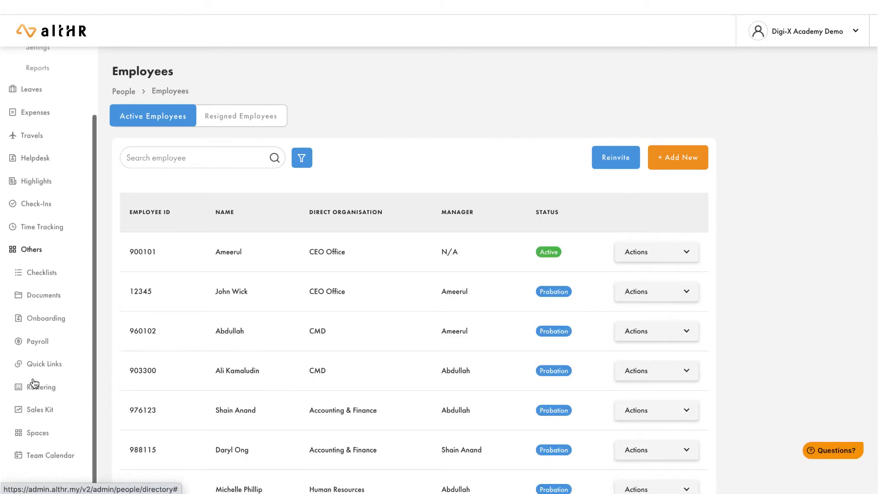
left_click(44, 350)
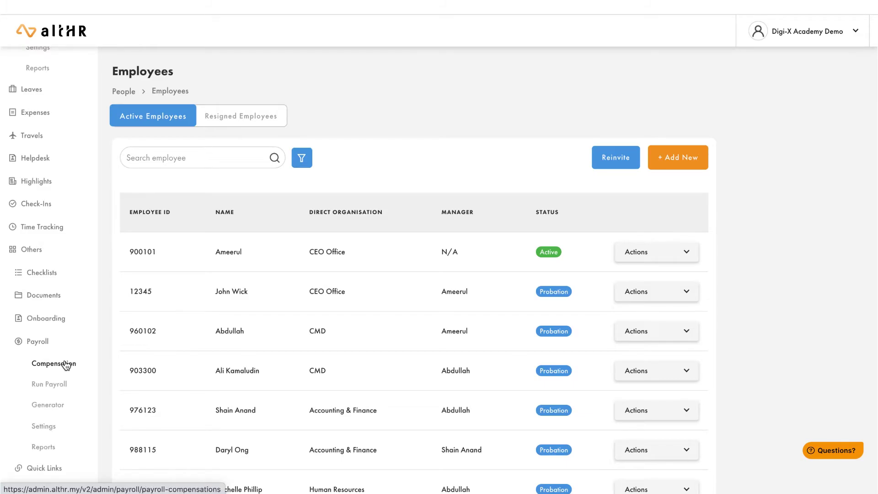
left_click(67, 365)
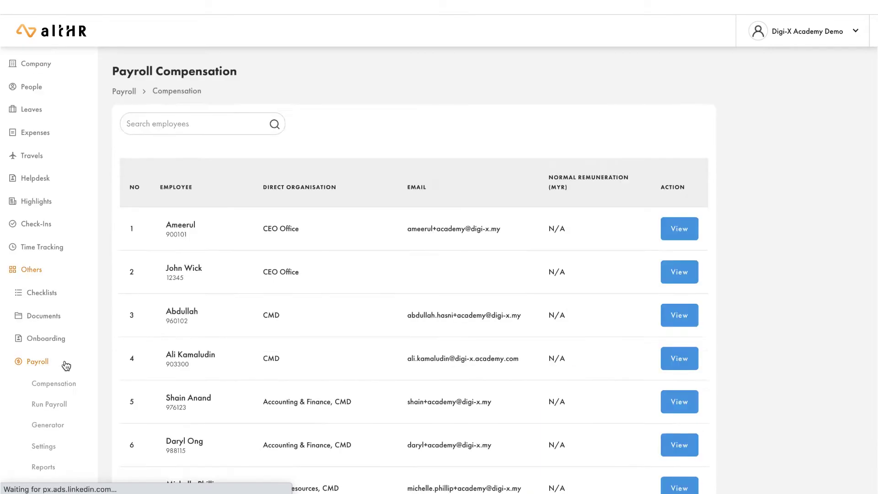
Find the employee by first name and open their Previous Employment Income from the compensation record.
left_click(194, 127)
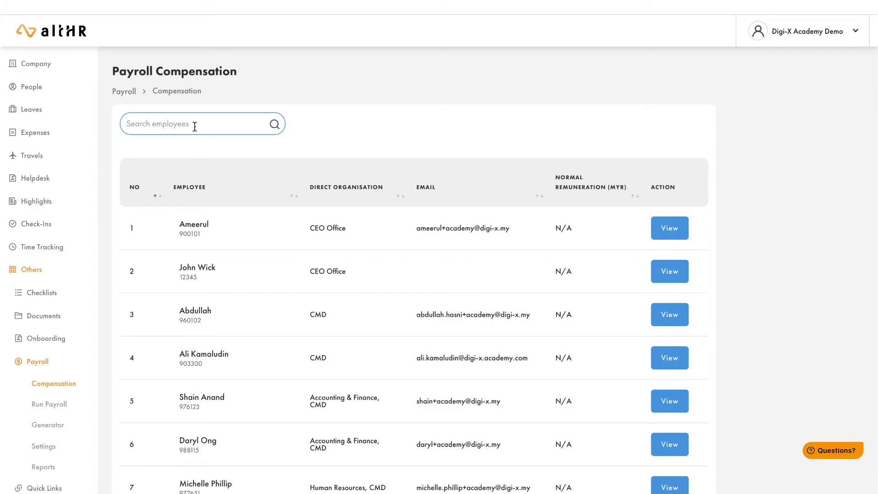
type("ahmad")
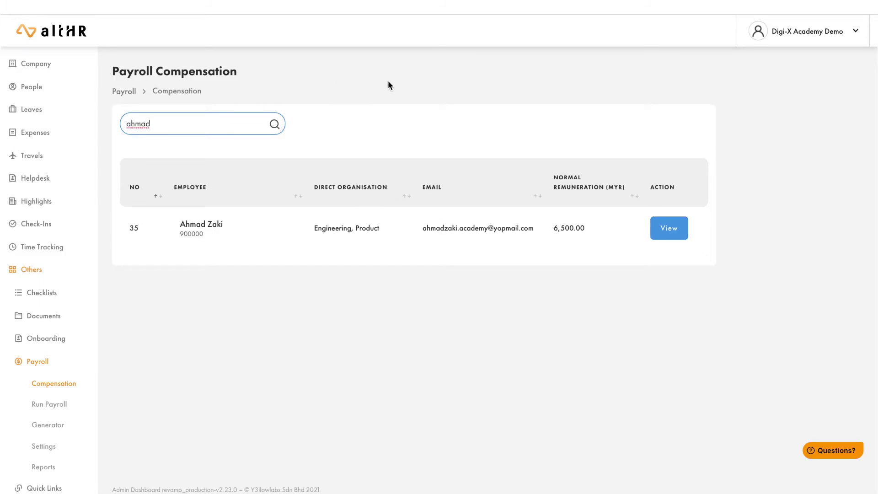
left_click(666, 228)
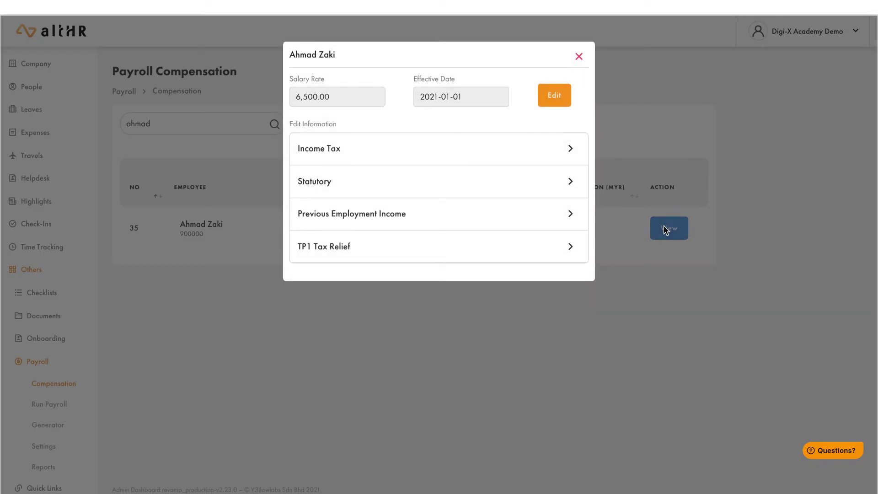
left_click(523, 222)
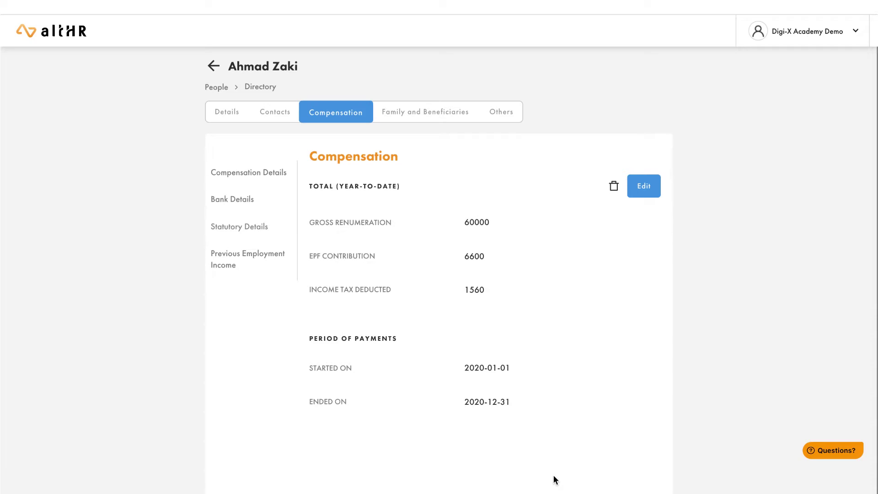
Leave the Previous Employment Income page and return to the Payroll Compensation list.
left_click(213, 65)
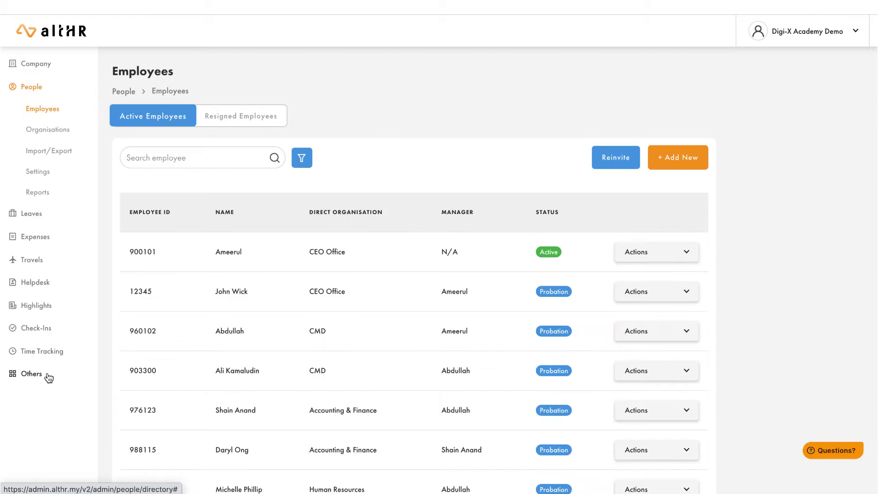
left_click(36, 378)
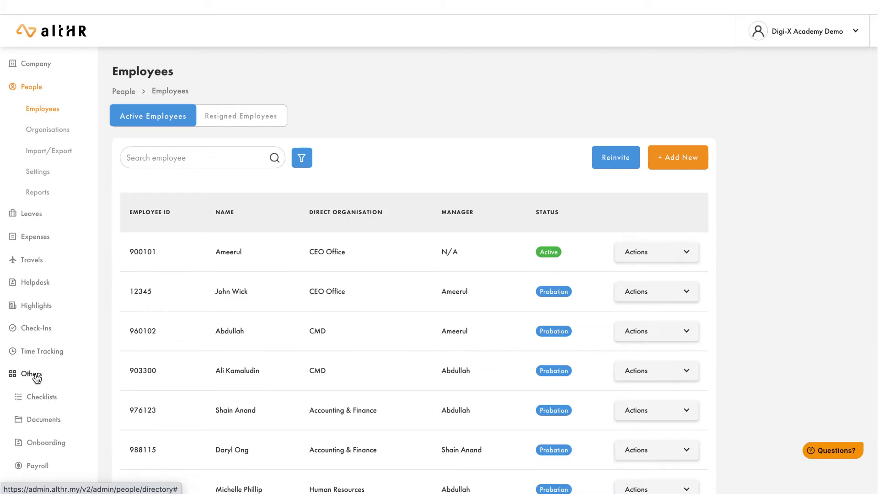
scroll(35, 378, "down", 3)
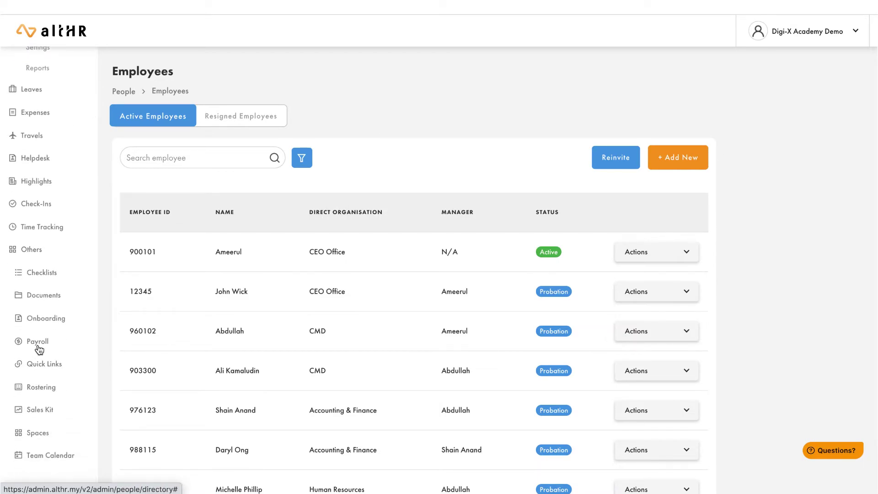
left_click(38, 345)
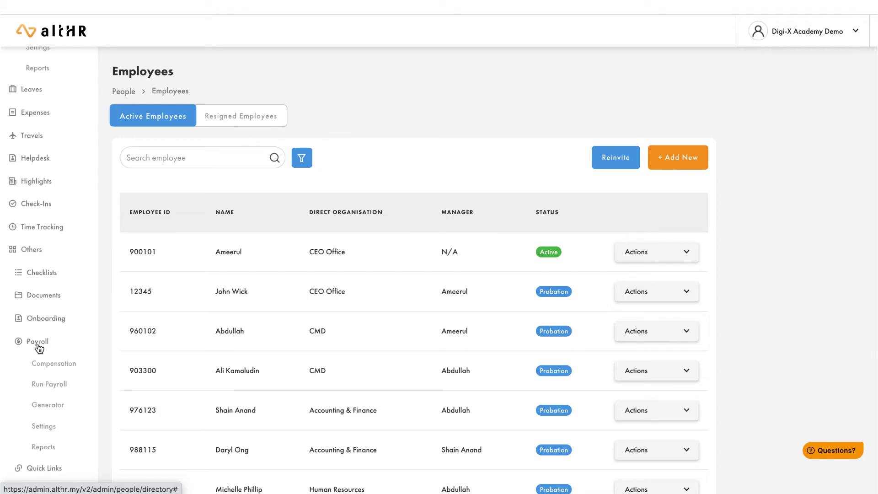
left_click(71, 364)
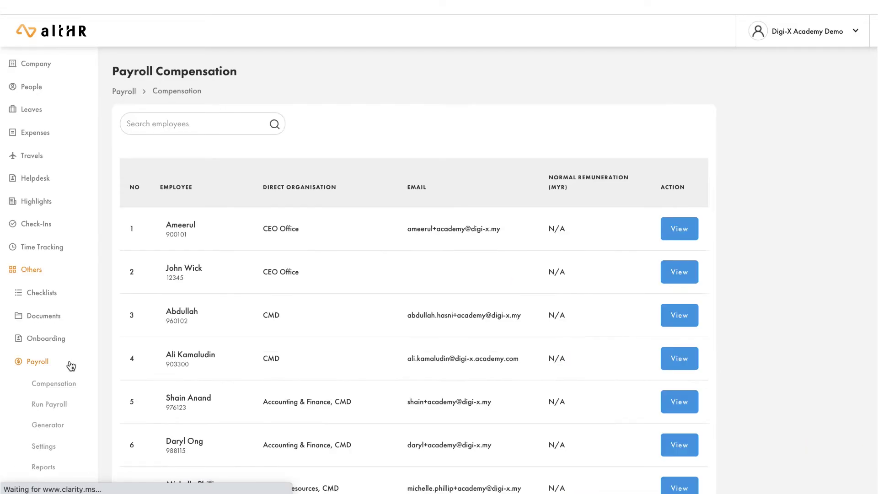
Find the employee by first name and open their TP1 Tax Relief from the compensation record.
left_click(188, 130)
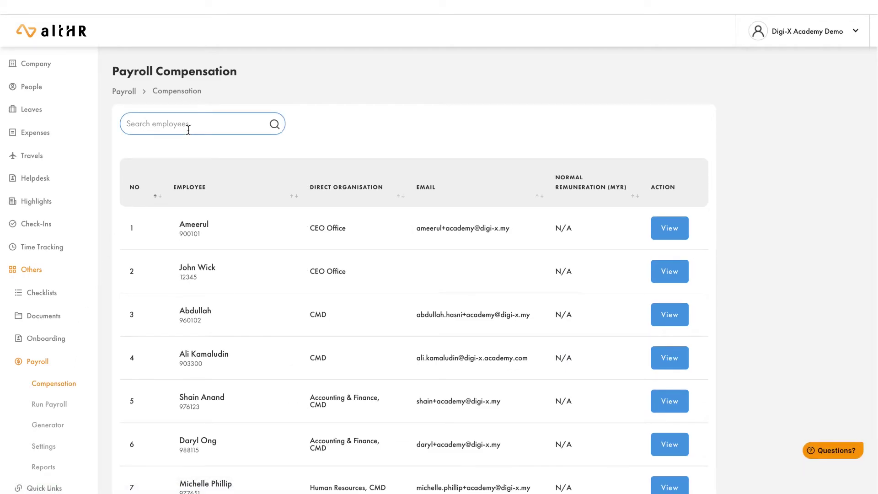
type("ahmad")
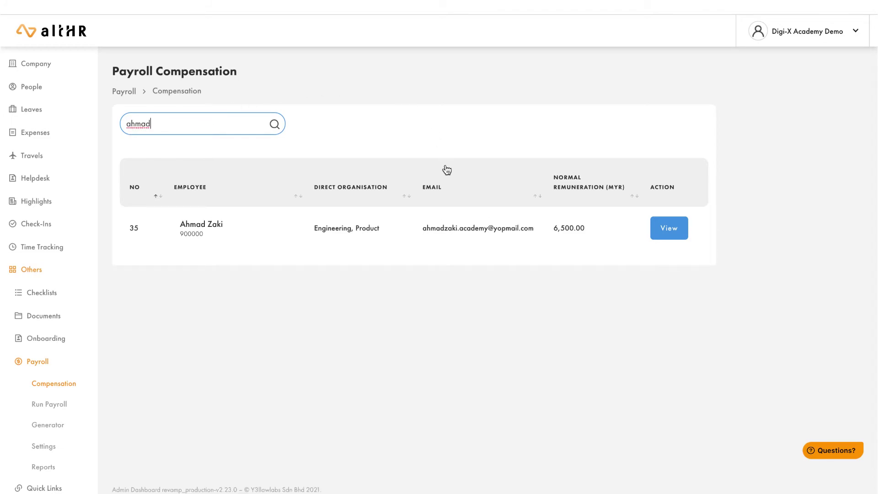
left_click(676, 234)
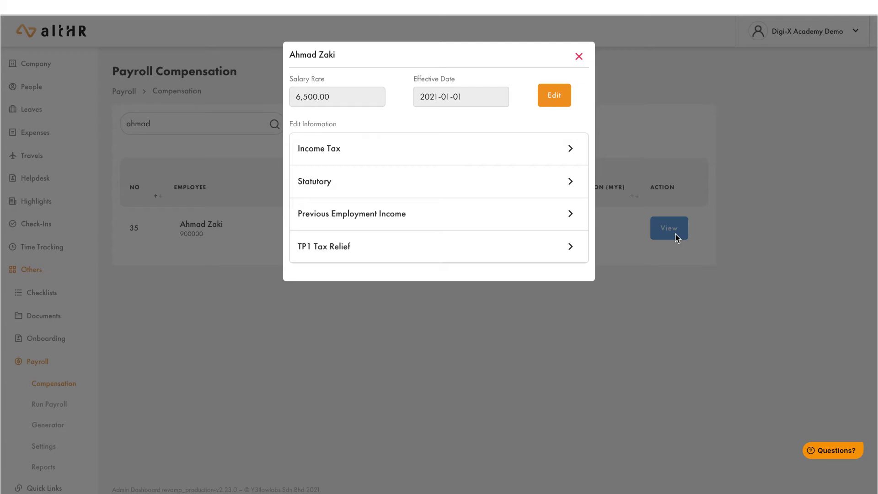
left_click(511, 246)
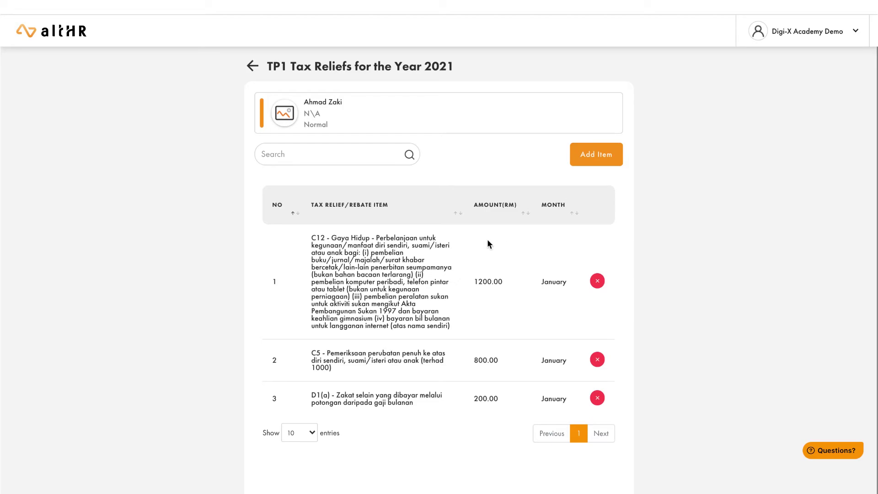
Examine the item code, amount and month of each of the employee's TP1 tax relief entries for 2021.
left_click_drag(311, 239, 325, 237)
double_click(557, 282)
double_click(482, 282)
double_click(320, 353)
double_click(553, 362)
double_click(480, 359)
double_click(480, 398)
left_click_drag(312, 395, 332, 394)
double_click(554, 396)
double_click(481, 399)
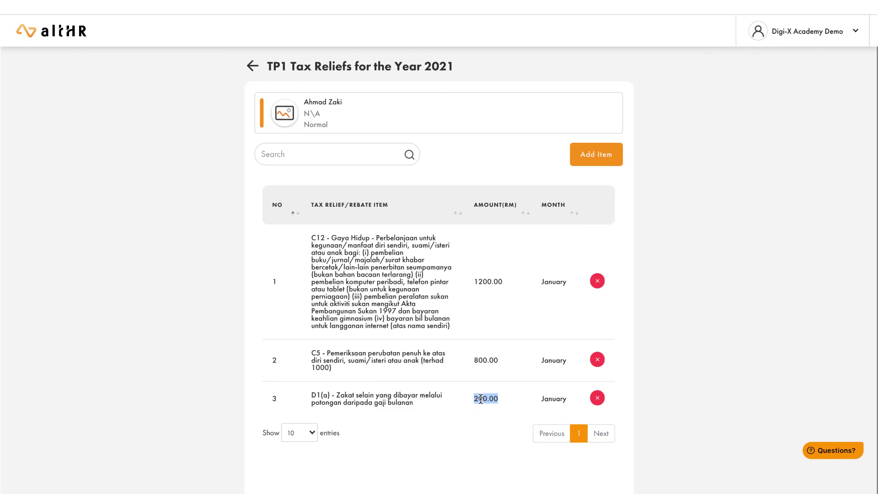